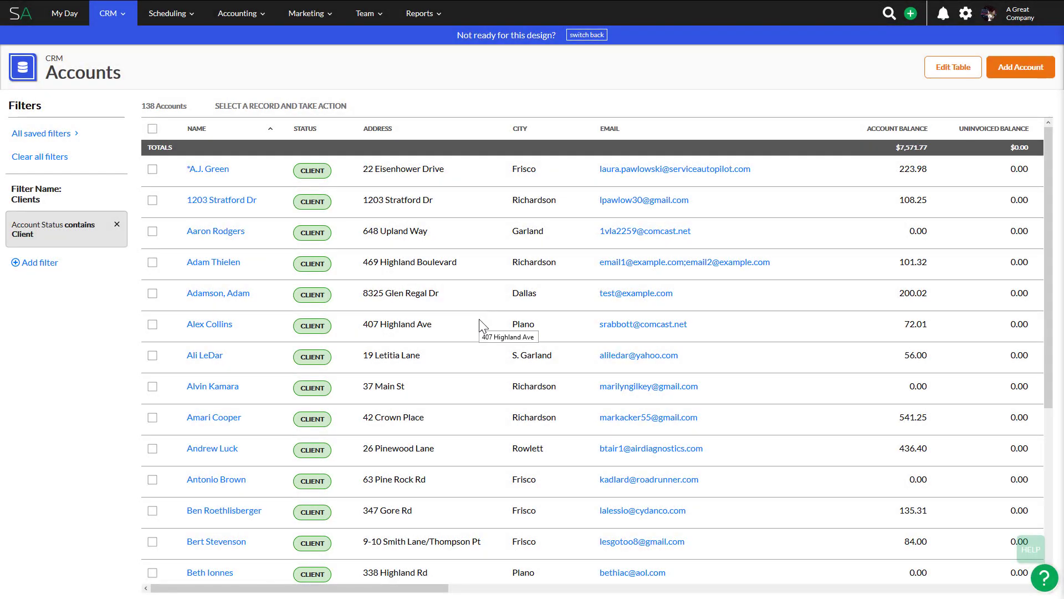
Step: Open the Quick Add menu listing Account, Estimate, Ticket and Job
click(911, 14)
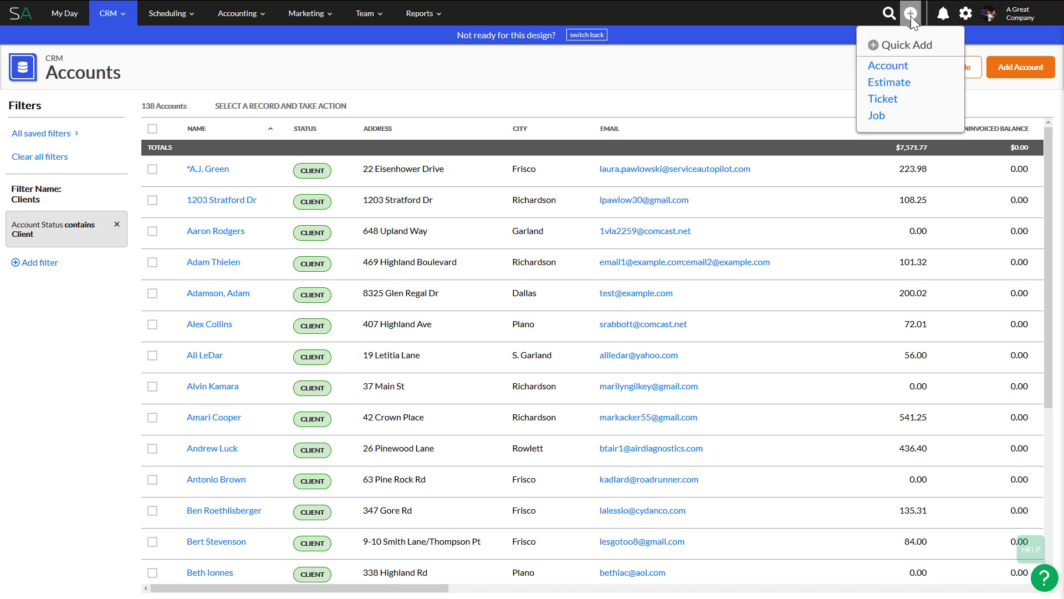
Step: Start a new account with first name Donovan and last name Mitchell
click(888, 65)
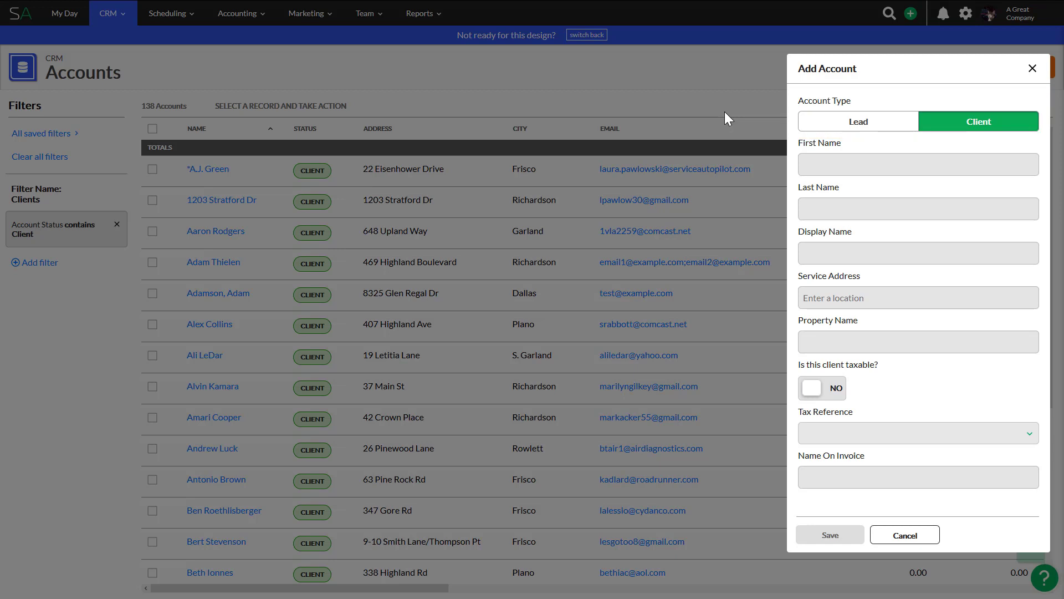
click(820, 164)
text(Donovan)
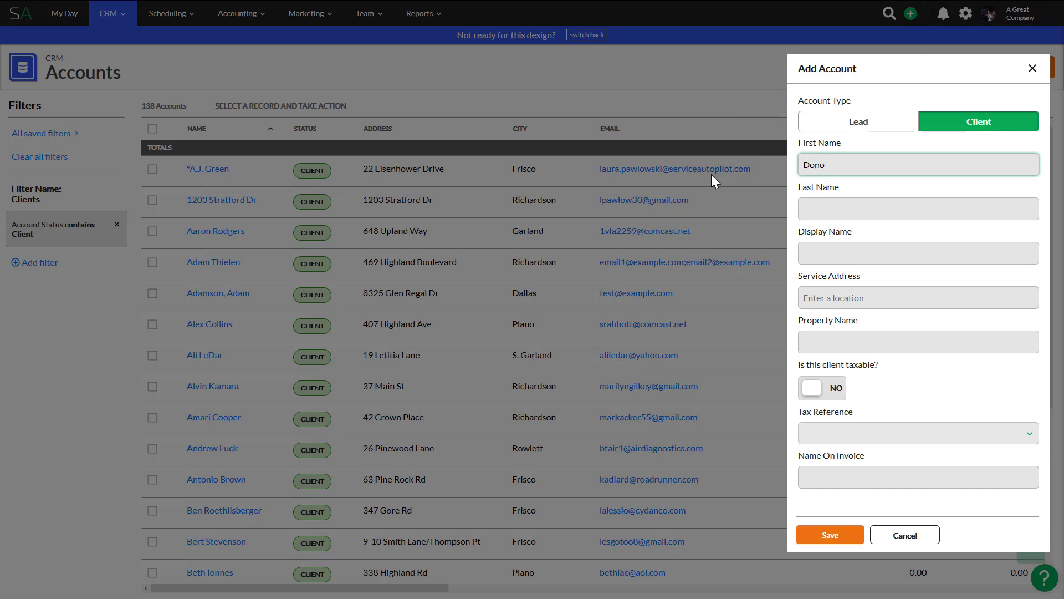
key(Tab)
text(Mitchell)
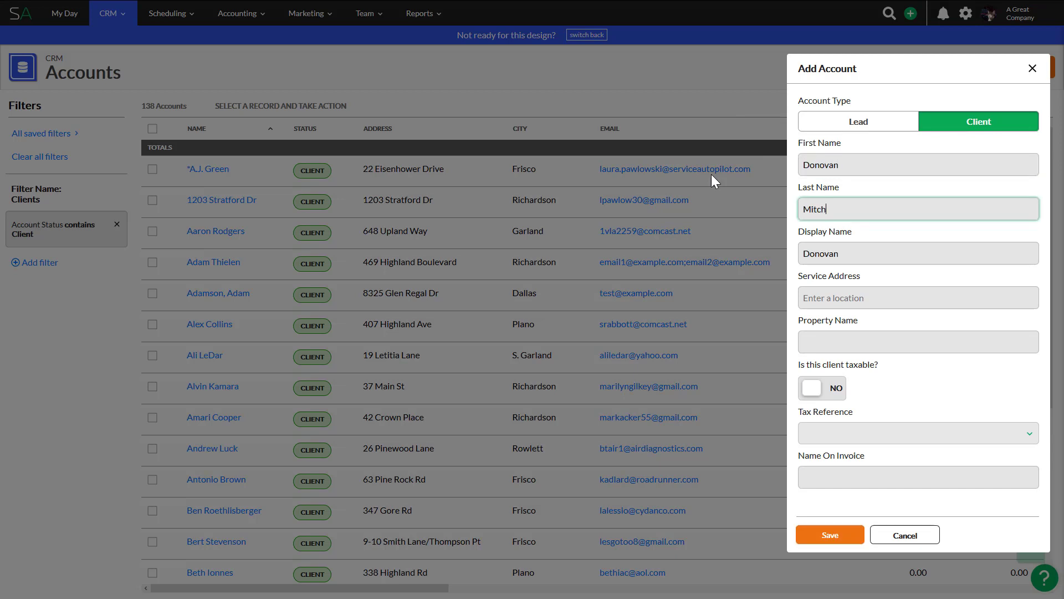
key(Tab)
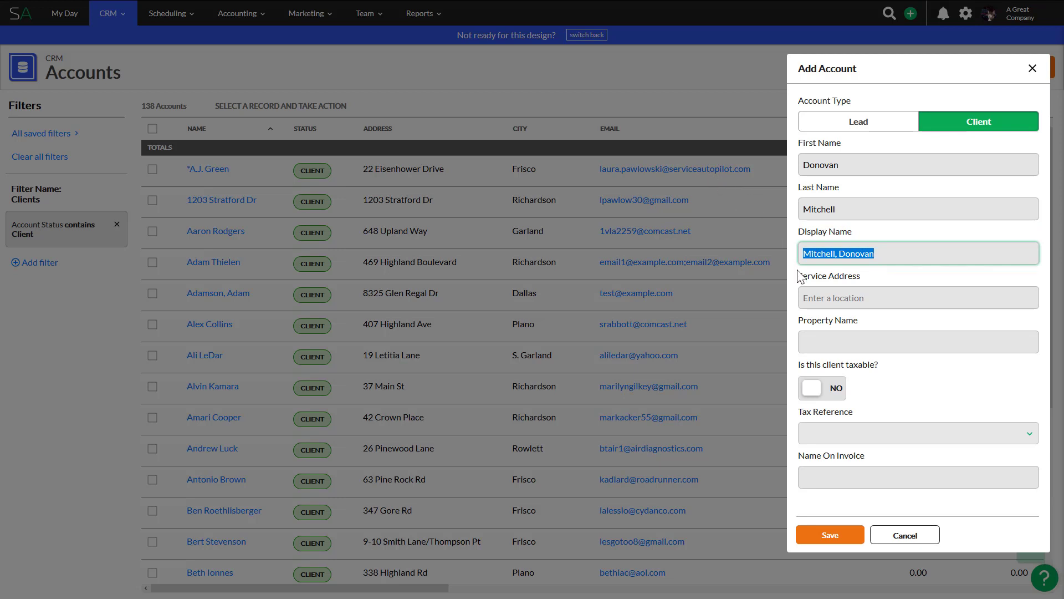
click(813, 297)
text(1984)
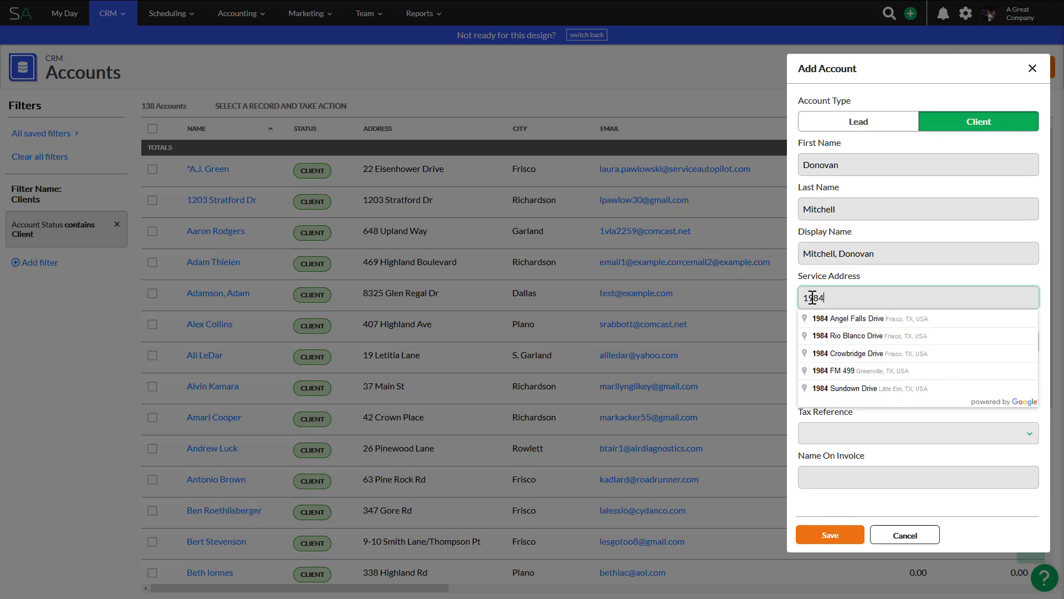
click(843, 321)
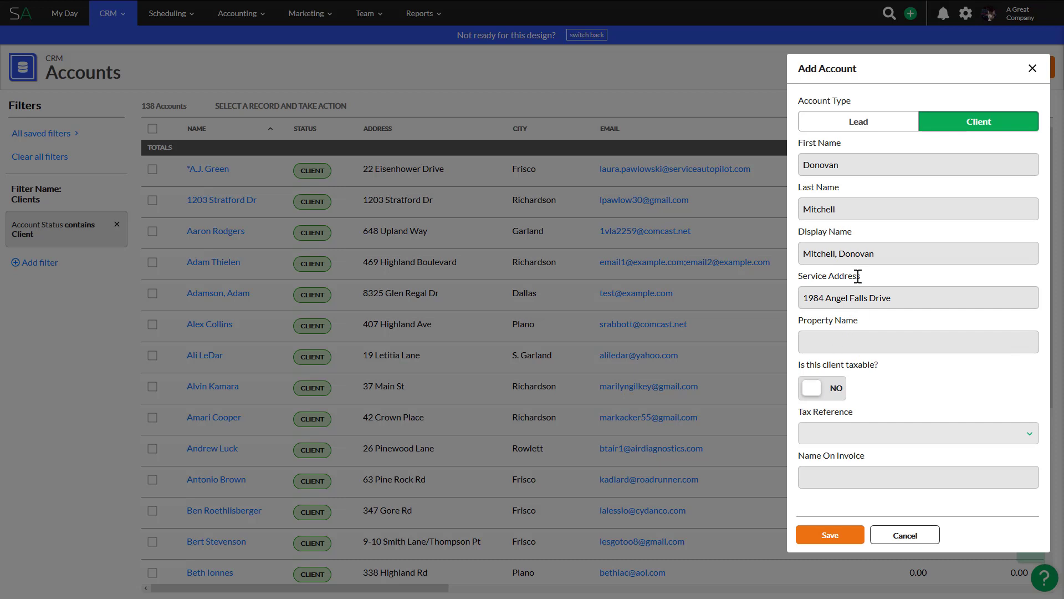
double_click(878, 254)
key(ctrl+c)
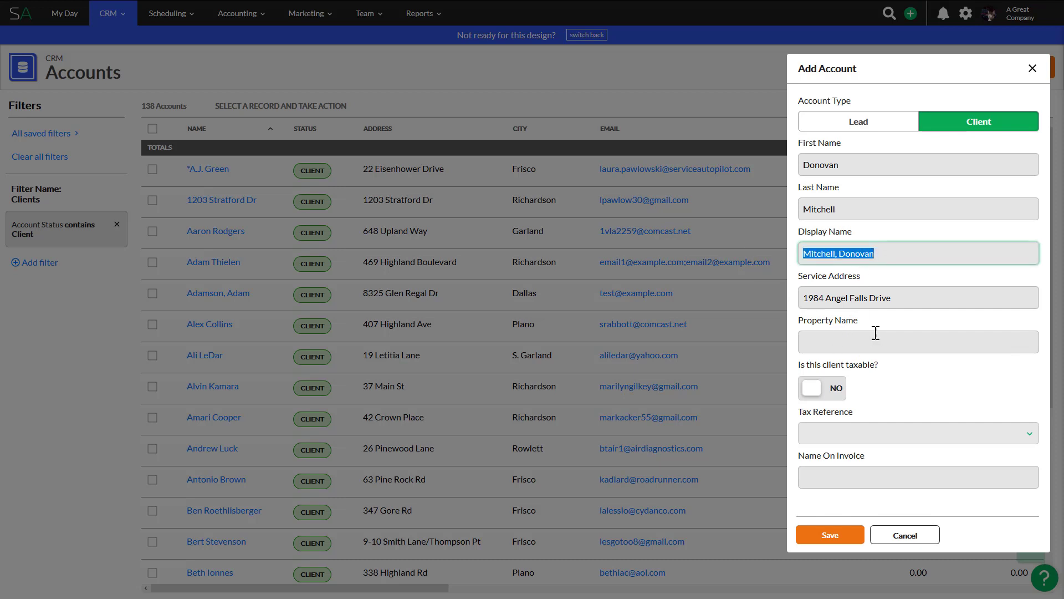
click(876, 341)
key(ctrl+v)
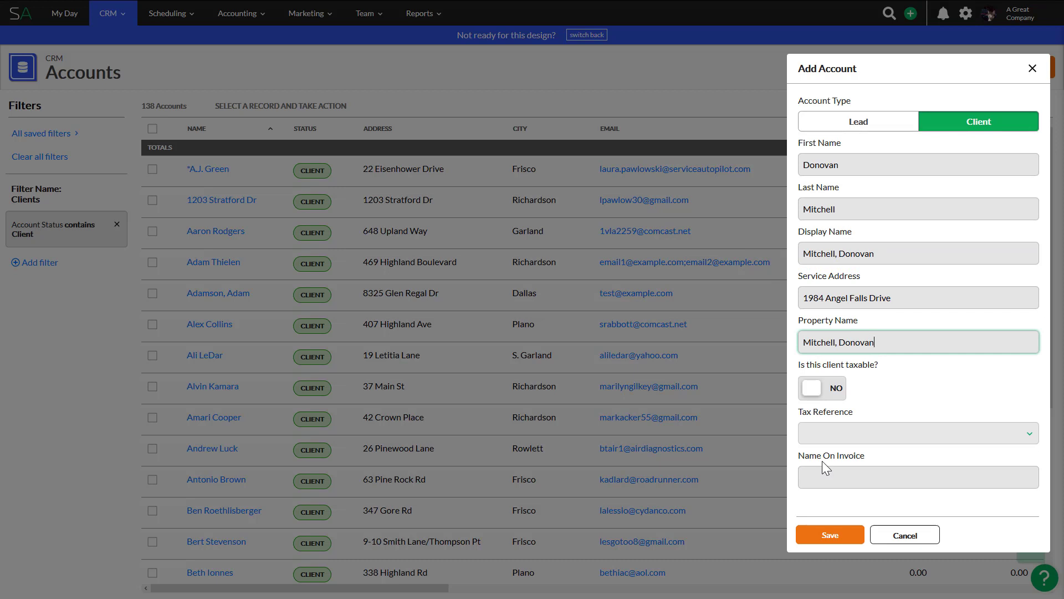
Step: Make the client taxable with TX Sales Tax and put Donovan Mitchell on invoices
click(813, 391)
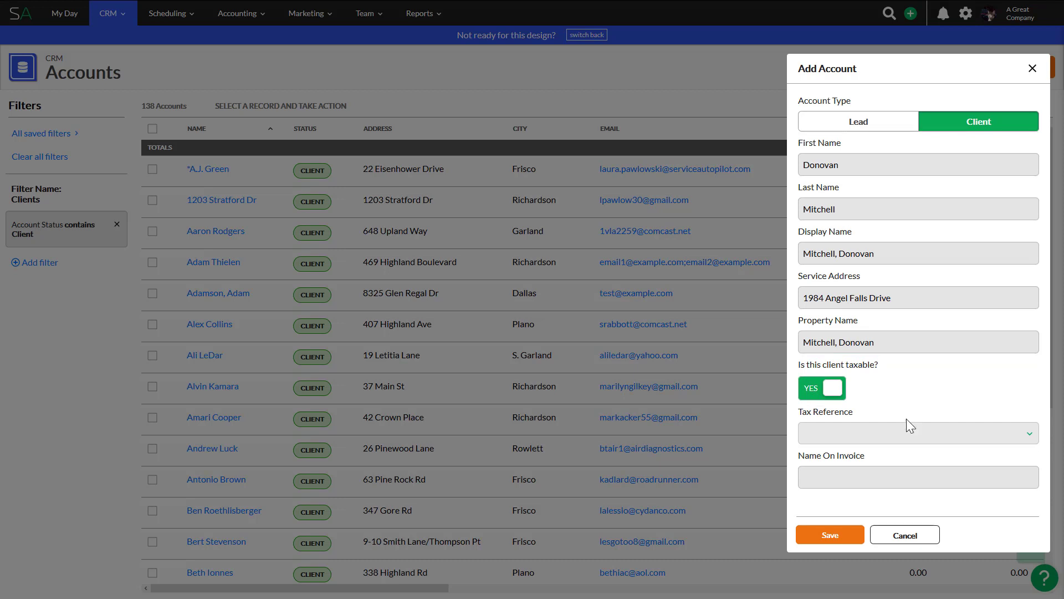
click(904, 437)
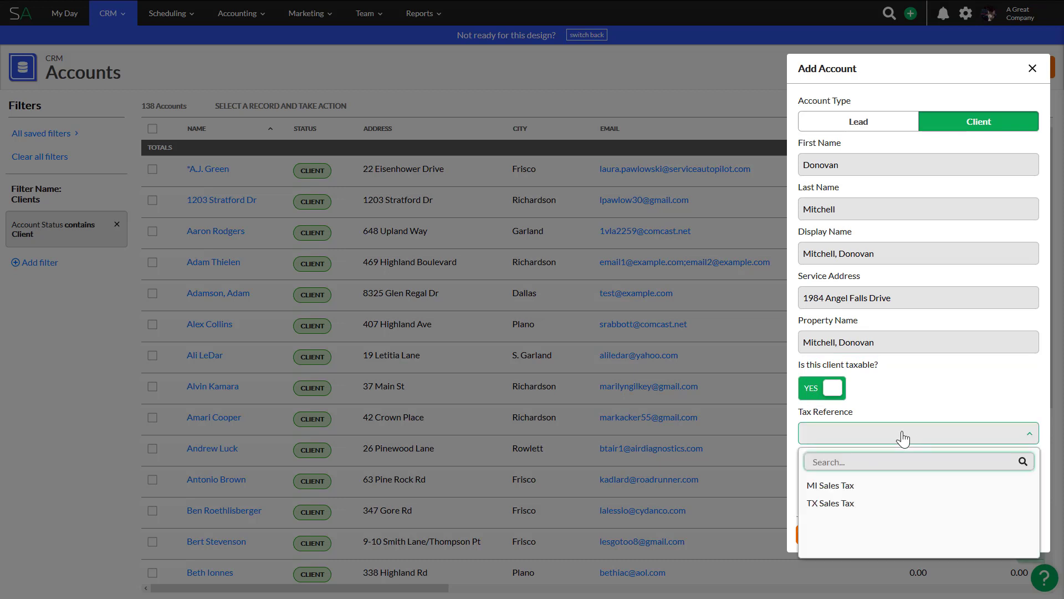
click(848, 504)
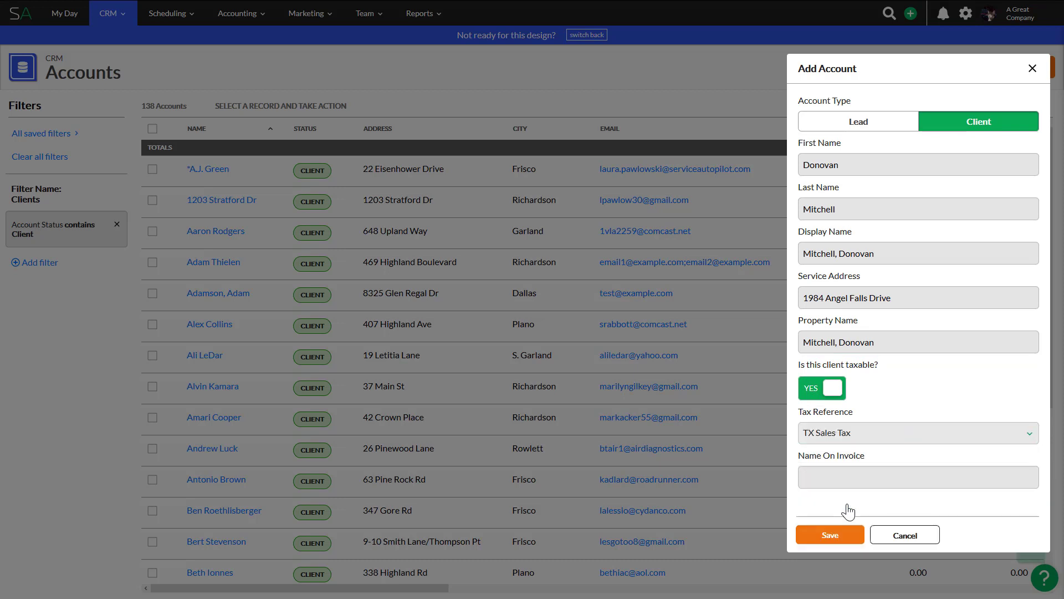
click(852, 477)
text(Do)
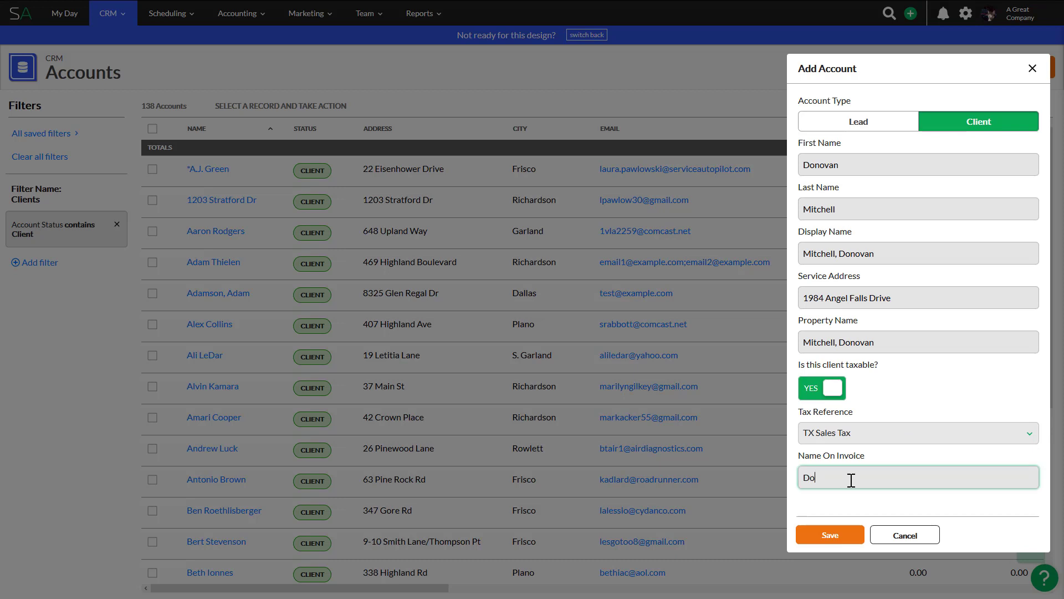
text(novan Mitchell)
click(829, 536)
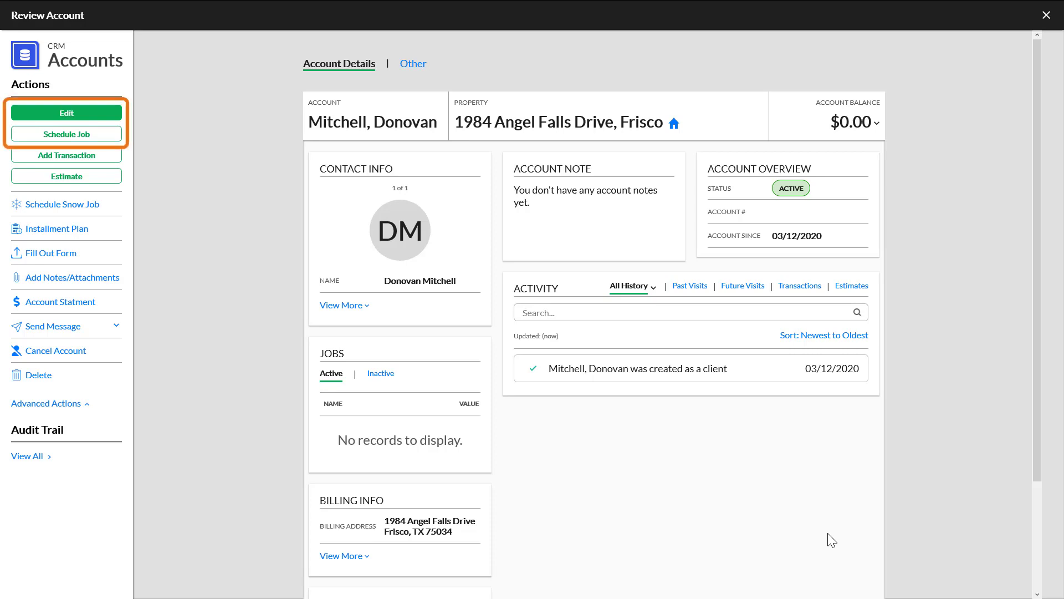
Step: Close the account review and reopen the Quick Add menu on the Accounts list
click(1047, 16)
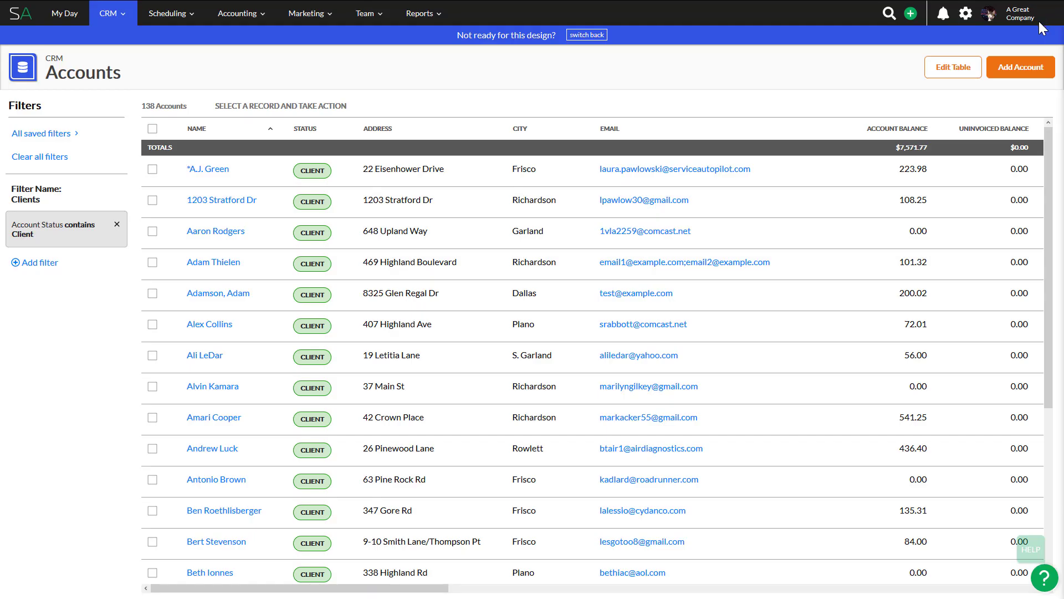
click(911, 14)
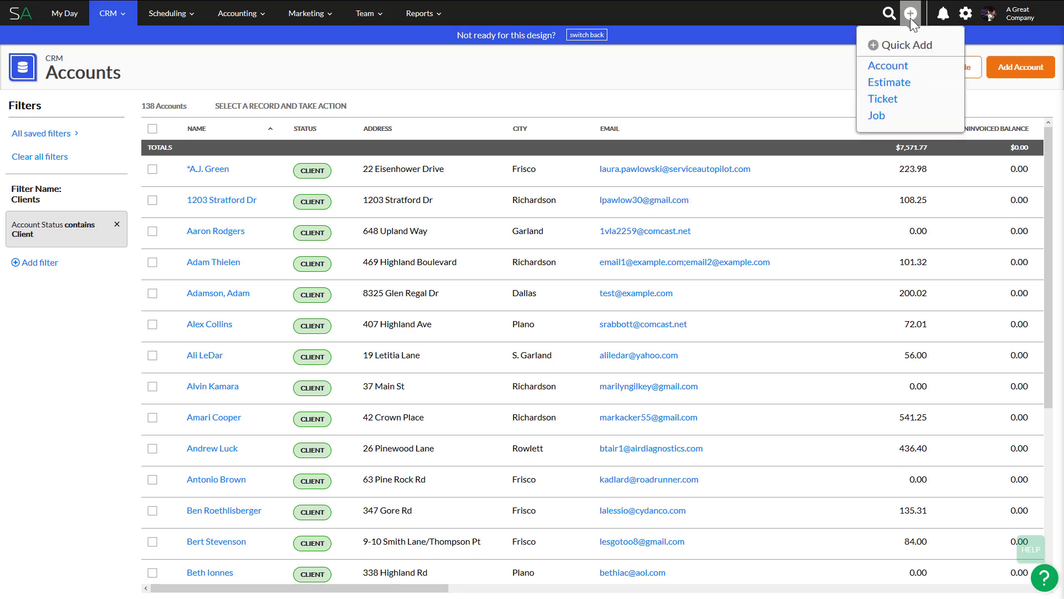